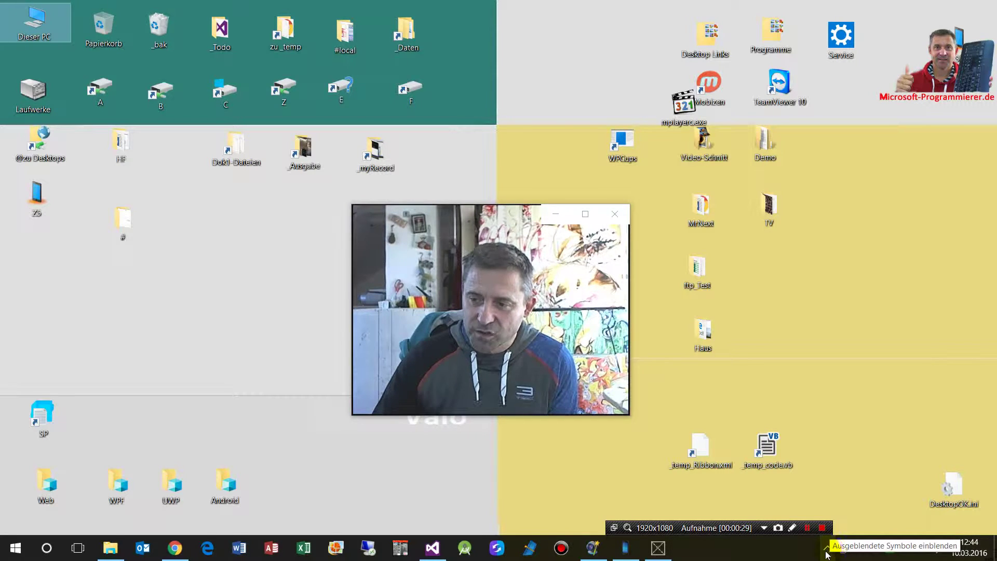
# - Open AquaSnap's settings window from its tray icon among the hidden notification-area icons
pyautogui.click(828, 550)
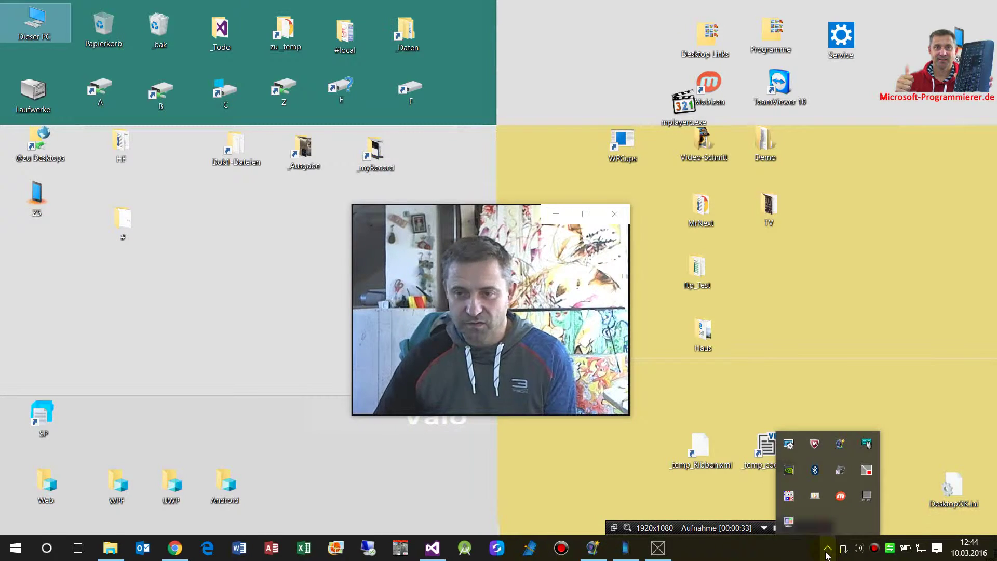
pyautogui.rightClick(790, 524)
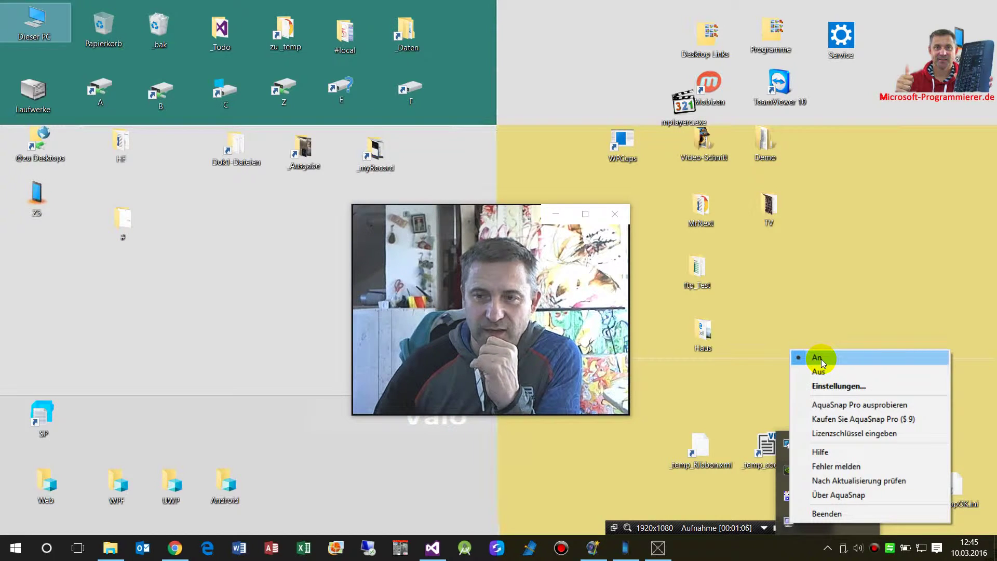
pyautogui.click(827, 386)
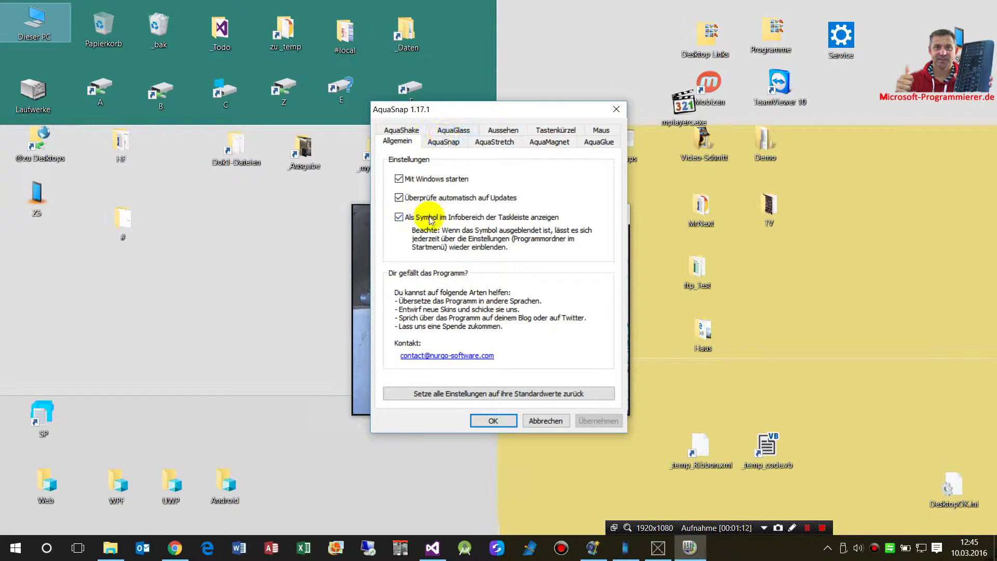
# - Raise the AquaShake window opacity (Deckkraft) to 100% and confirm with OK
pyautogui.click(451, 142)
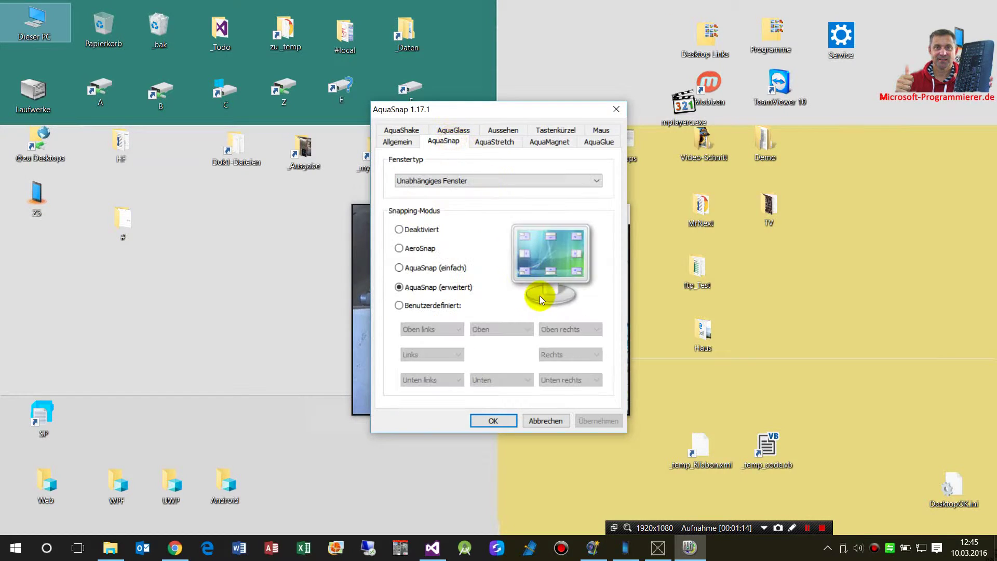
pyautogui.click(401, 130)
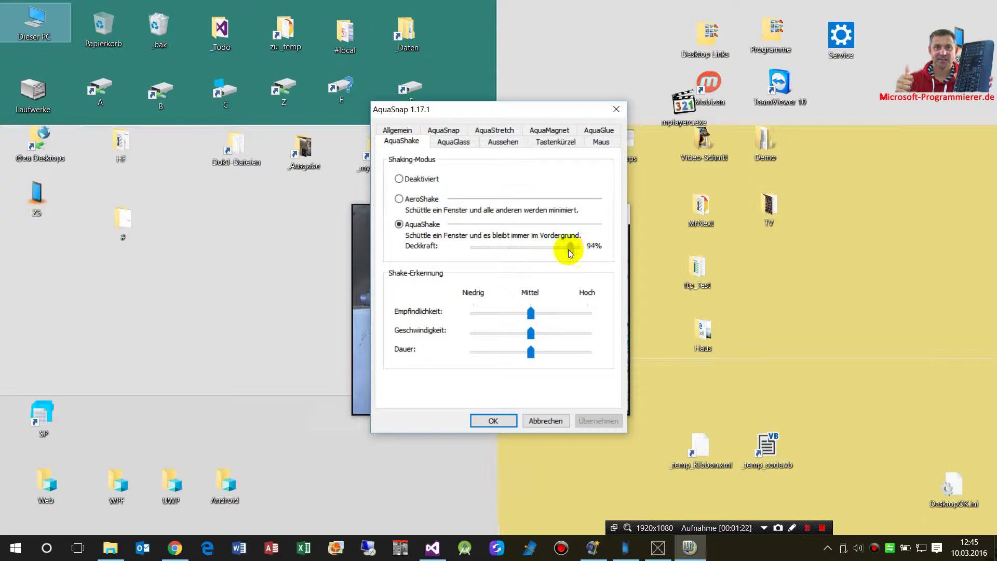
pyautogui.moveTo(570, 253); pyautogui.dragTo(578, 252)
pyautogui.click(504, 421)
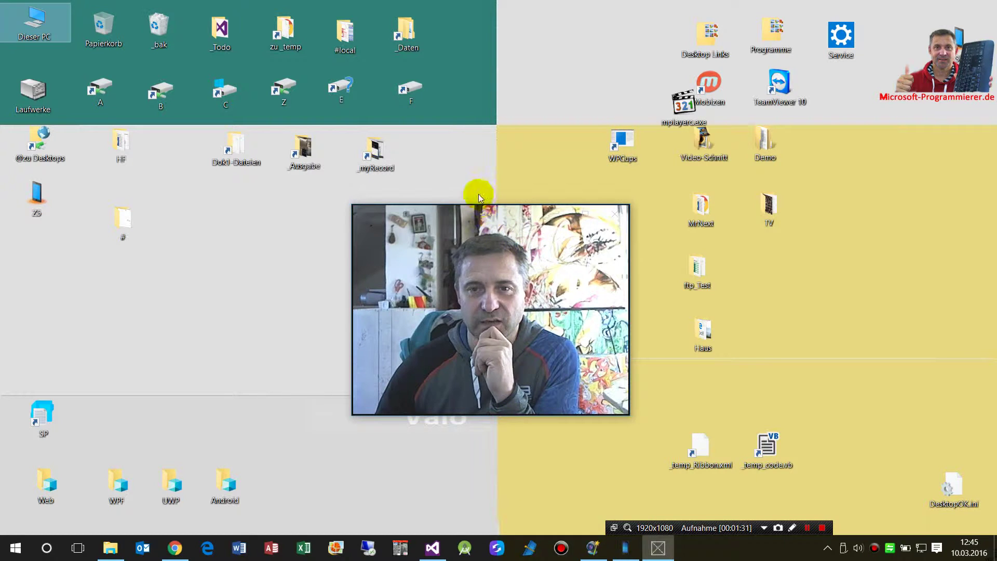
# - Narrow the webcam window over the Chrome article, then minimize Chrome
pyautogui.moveTo(479, 208); pyautogui.dragTo(521, 205)
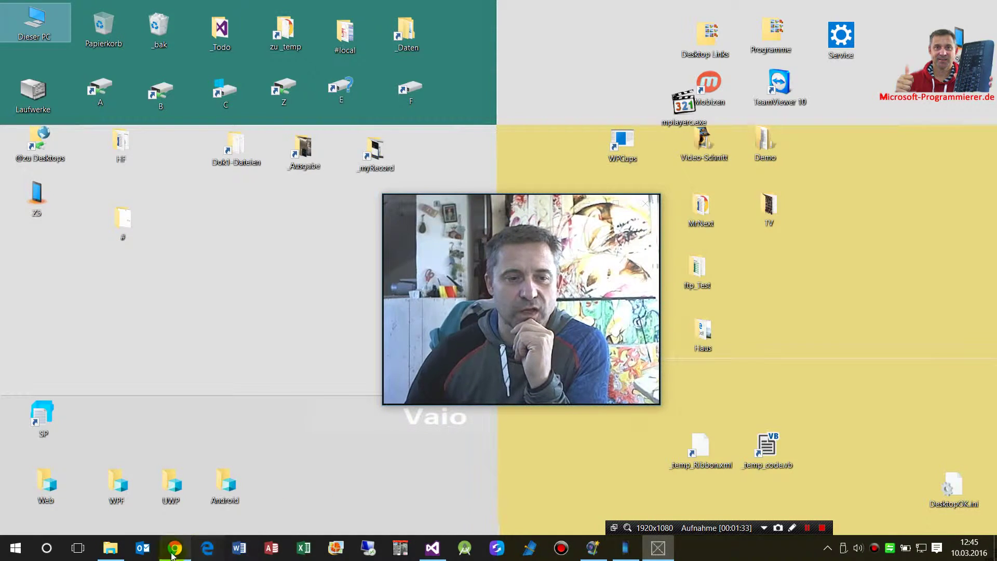
pyautogui.click(175, 547)
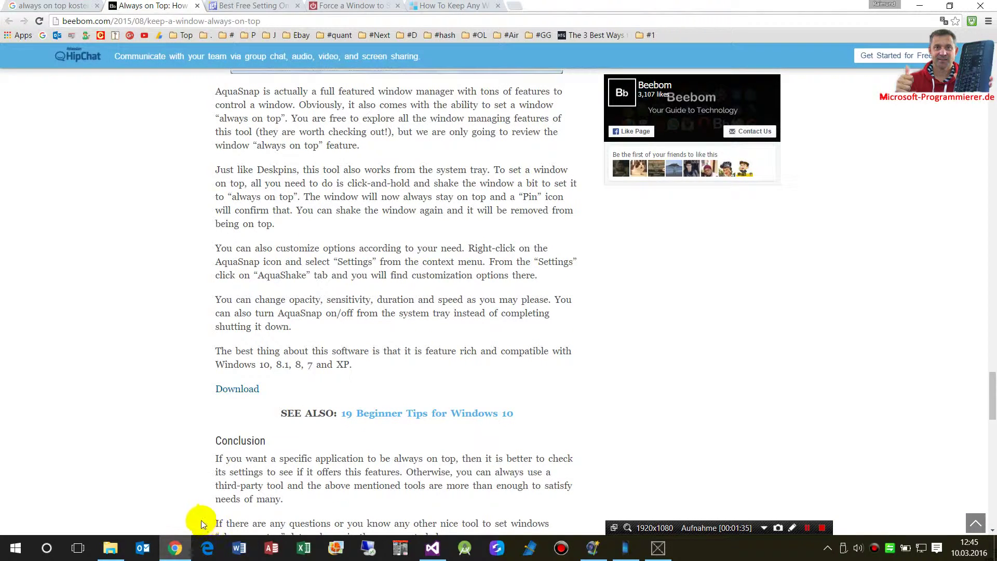
pyautogui.click(657, 549)
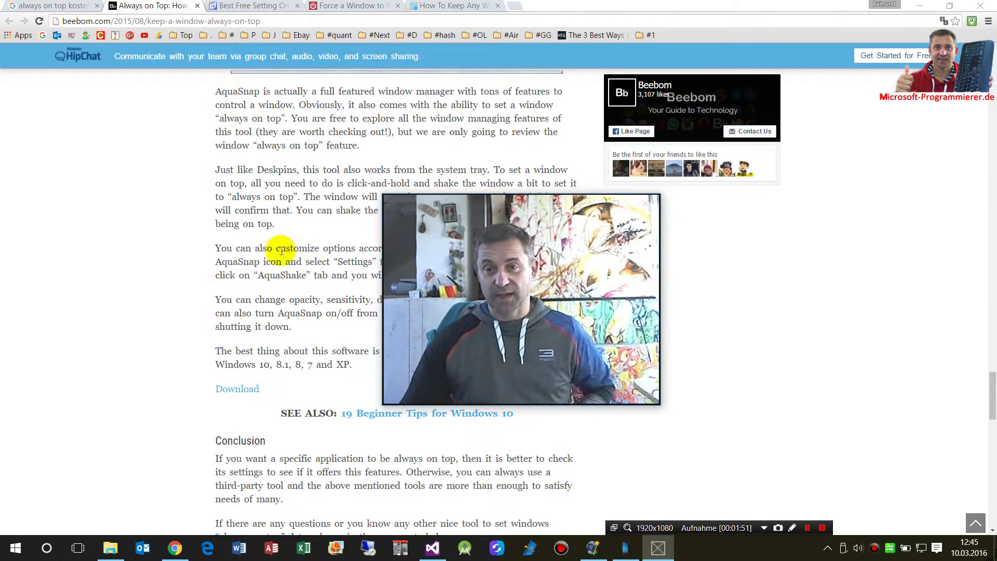
pyautogui.moveTo(383, 197); pyautogui.dragTo(456, 189)
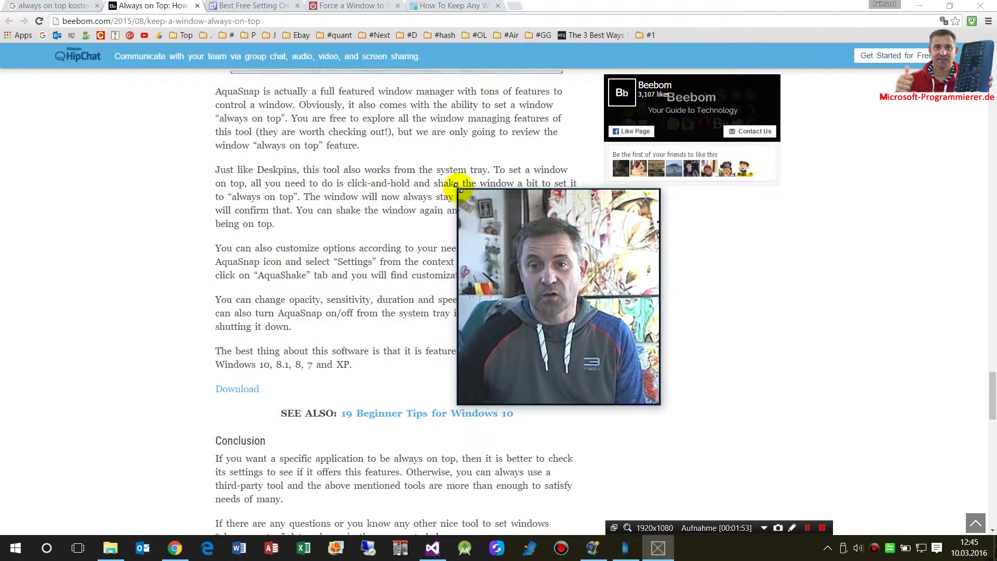
pyautogui.moveTo(522, 195); pyautogui.dragTo(451, 211)
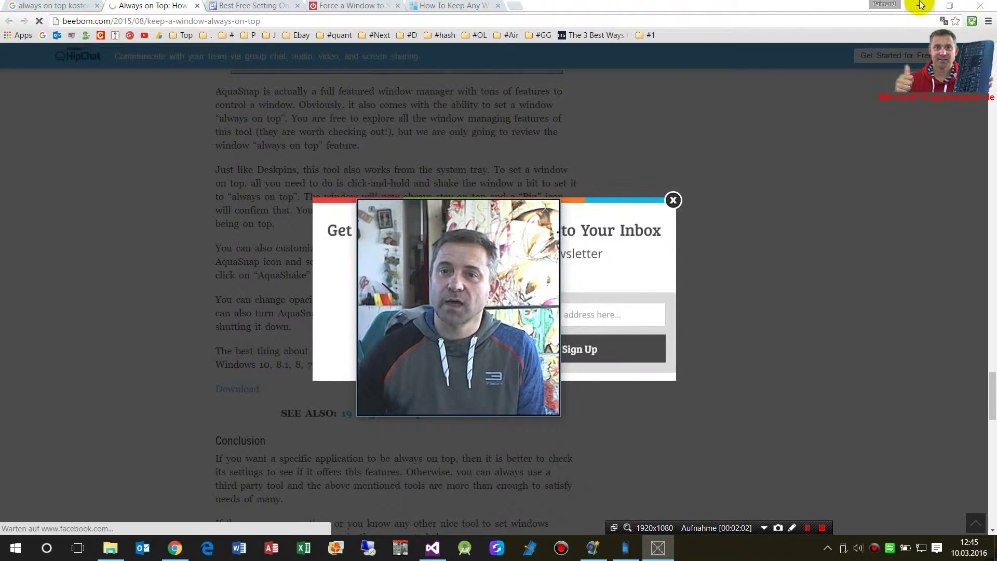
pyautogui.click(920, 5)
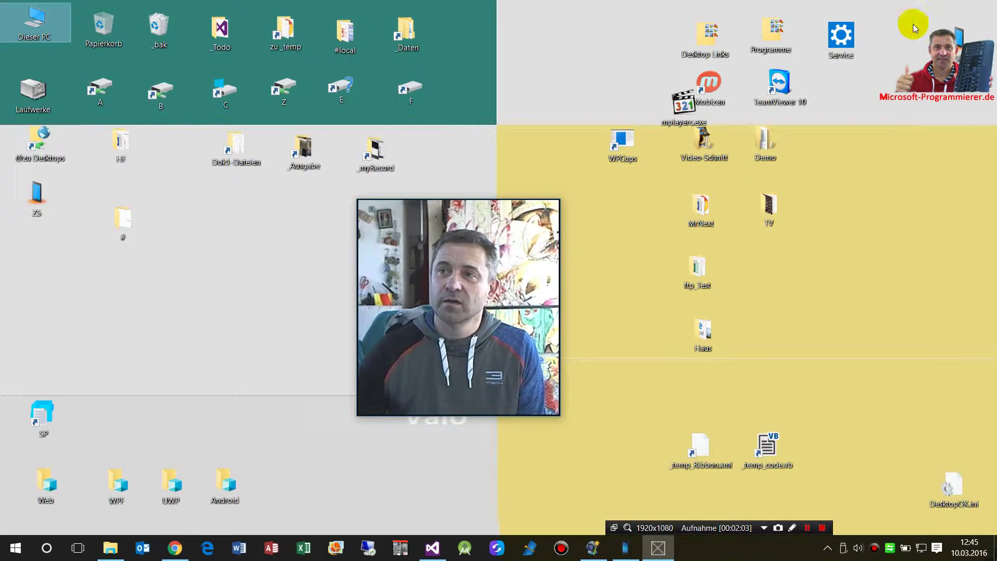
# - Restore Chrome, shrink the webcam window at the article's right, and close the newsletter popup
pyautogui.click(175, 548)
pyautogui.moveTo(462, 213); pyautogui.dragTo(846, 171)
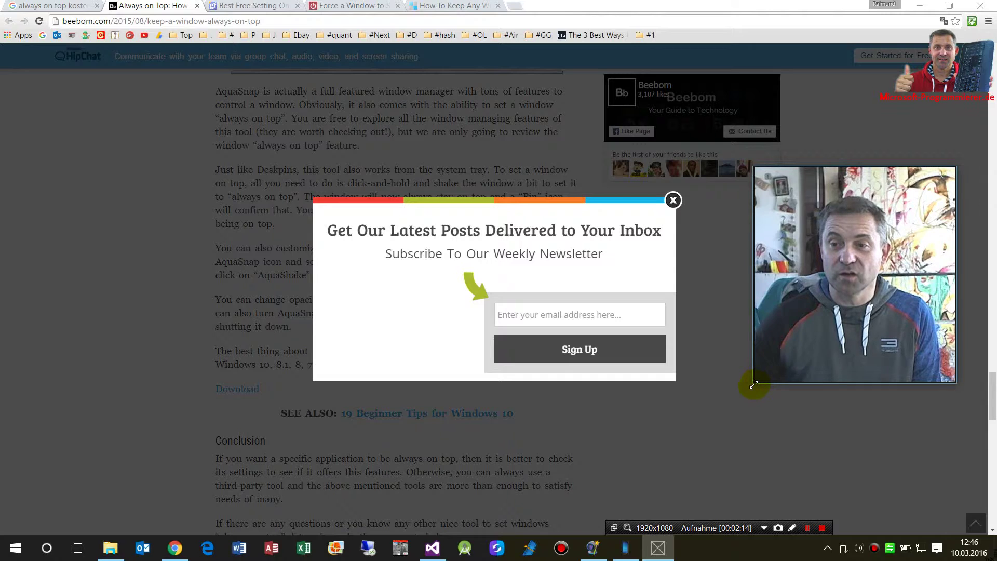
pyautogui.moveTo(754, 383); pyautogui.dragTo(759, 350)
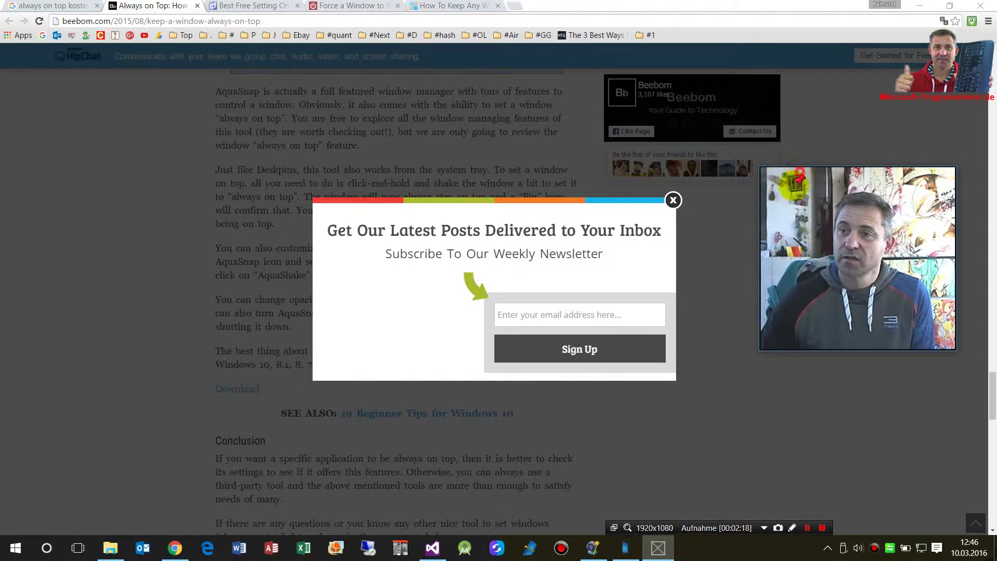
pyautogui.moveTo(803, 179); pyautogui.dragTo(796, 227)
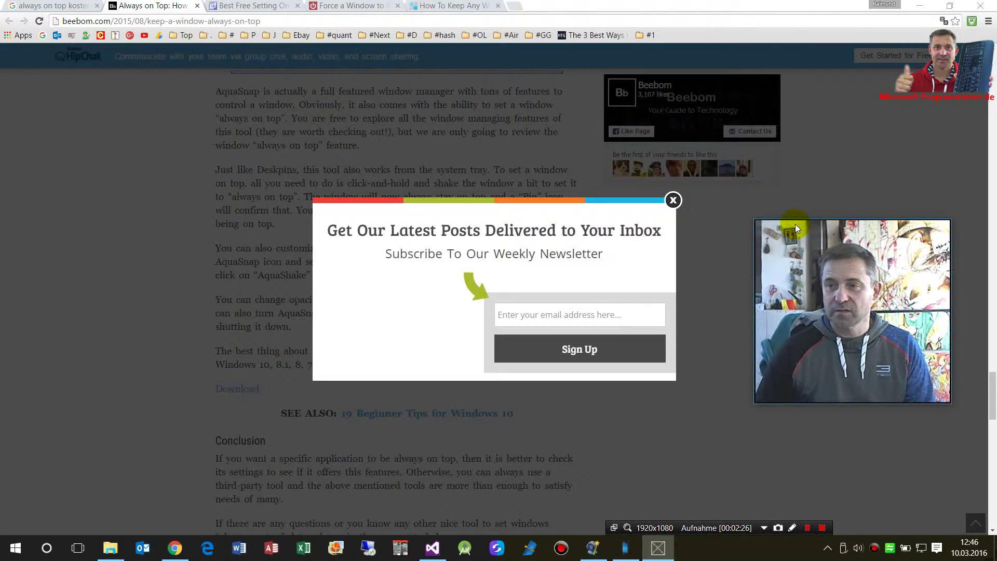
pyautogui.click(783, 115)
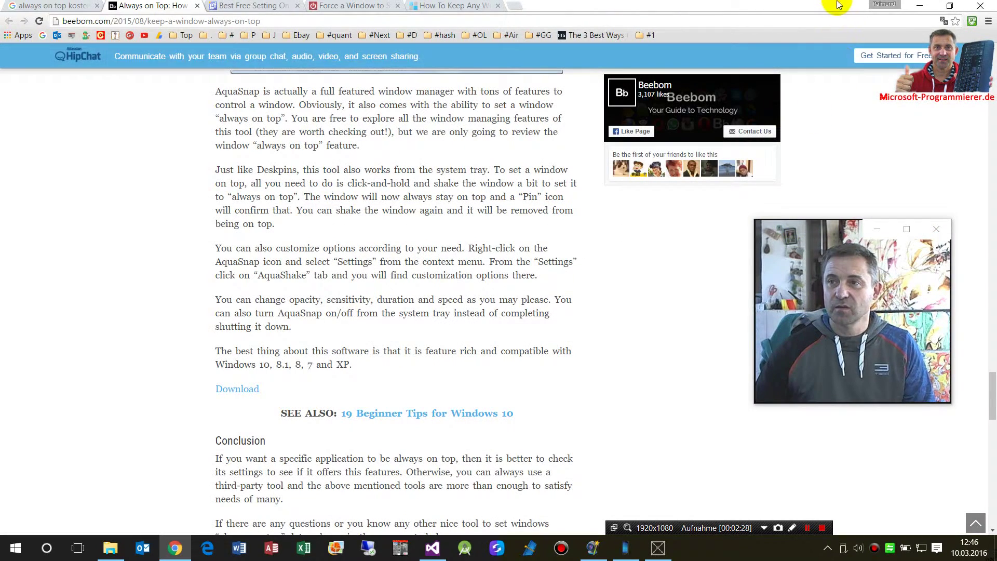
# - Check the webcam window's window menu, minimise and restore Chrome, and nudge the webcam left
pyautogui.moveTo(839, 231); pyautogui.dragTo(834, 234)
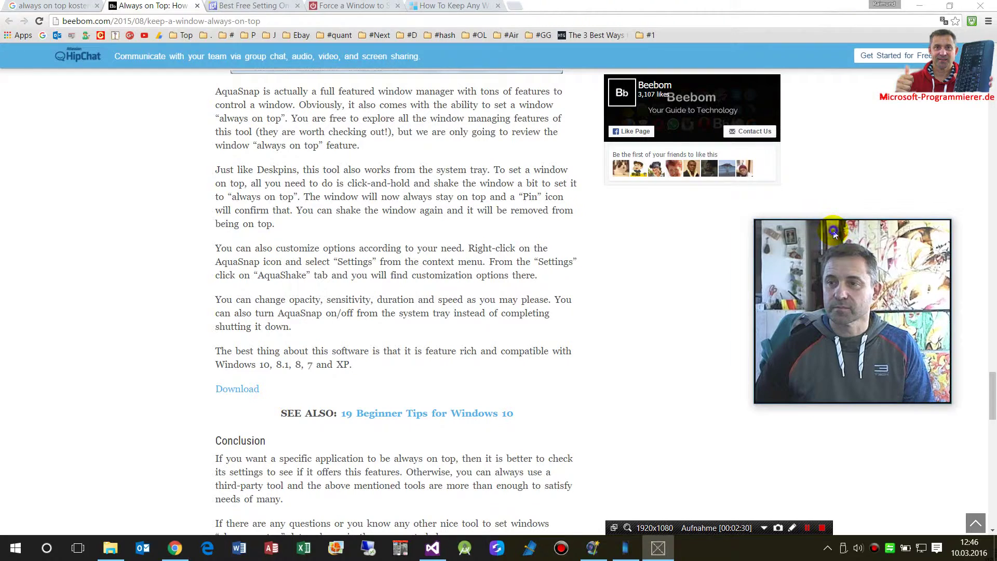
pyautogui.rightClick(834, 234)
pyautogui.click(842, 154)
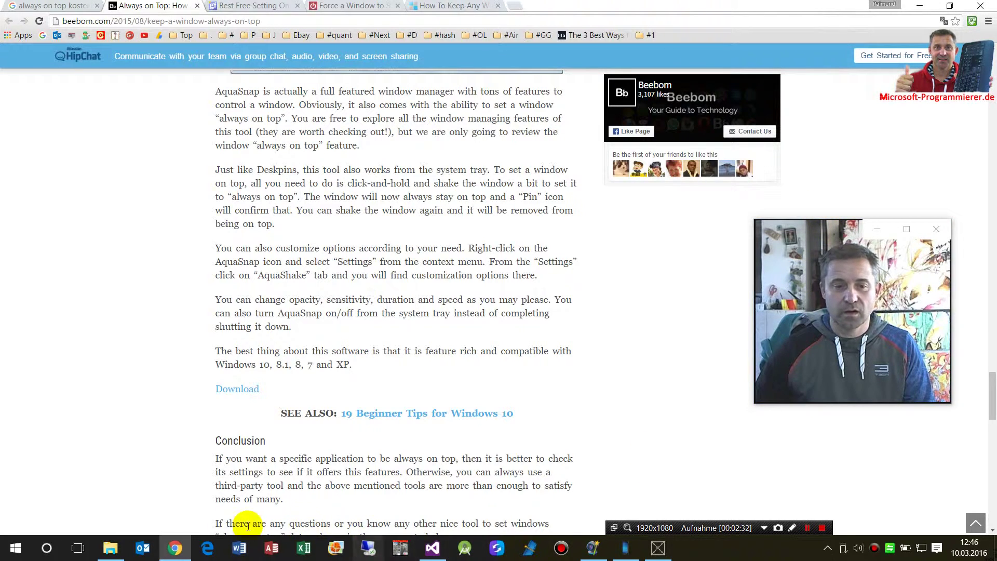
pyautogui.click(175, 548)
pyautogui.click(175, 550)
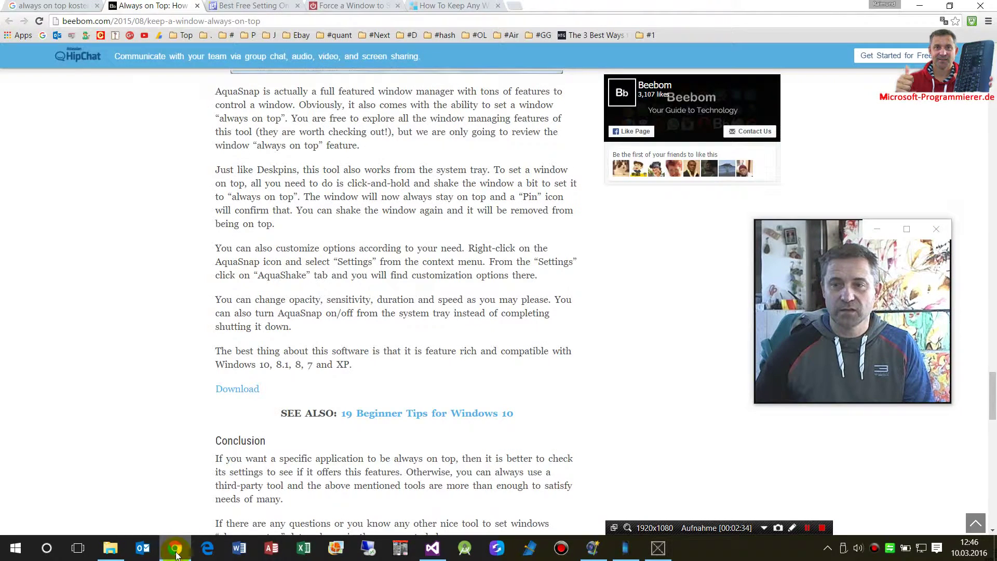
pyautogui.moveTo(849, 235); pyautogui.dragTo(778, 243)
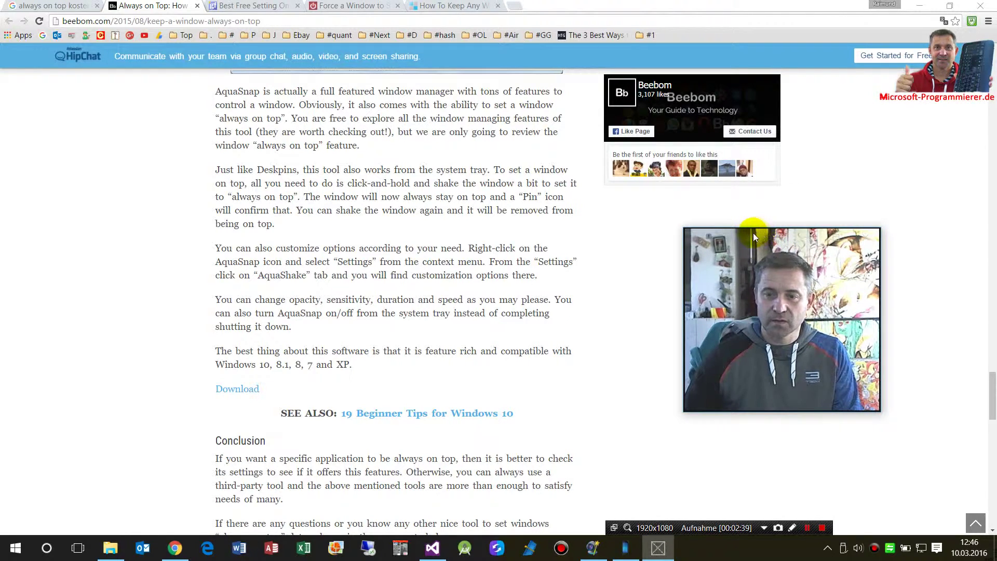
# - Shake the webcam window in front of Chrome to keep it on top, then minimise Chrome
pyautogui.click(175, 553)
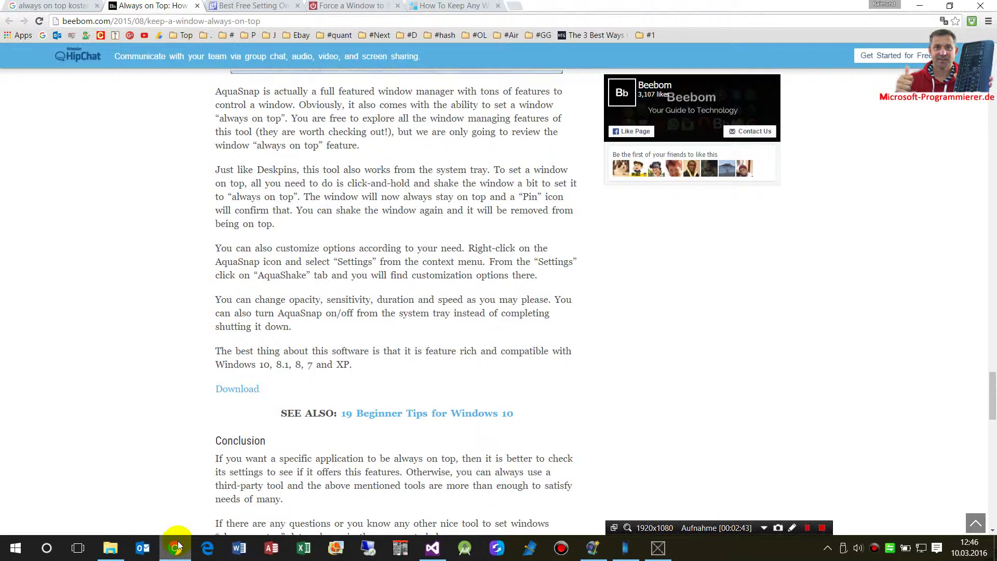
pyautogui.moveTo(178, 545)
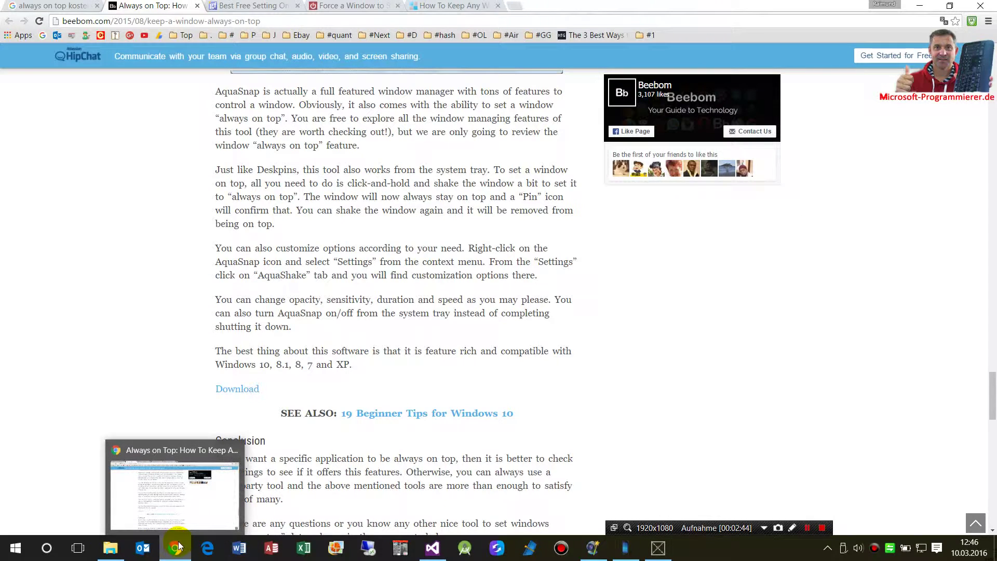
pyautogui.moveTo(668, 553)
pyautogui.click(657, 552)
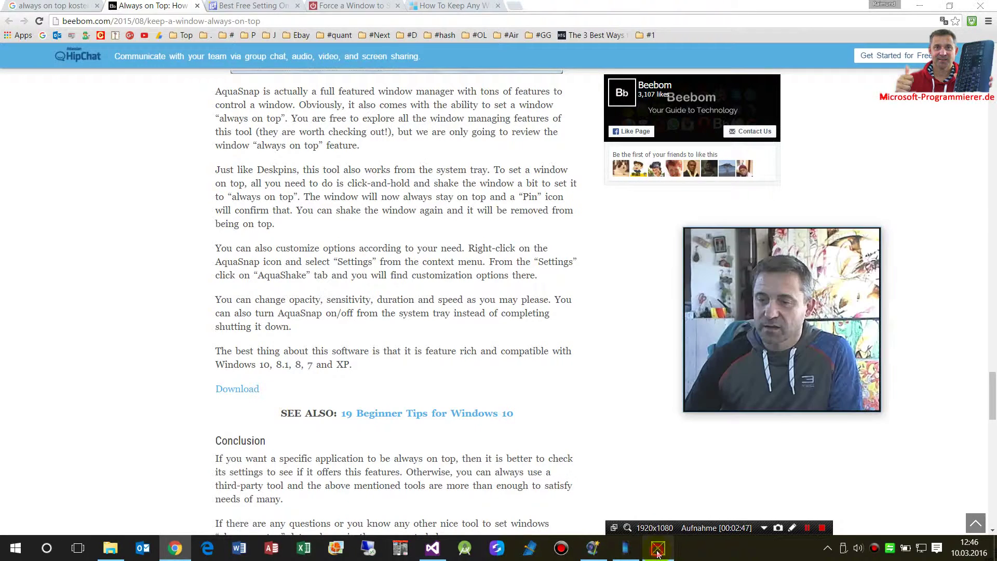
pyautogui.moveTo(742, 235); pyautogui.dragTo(715, 244)
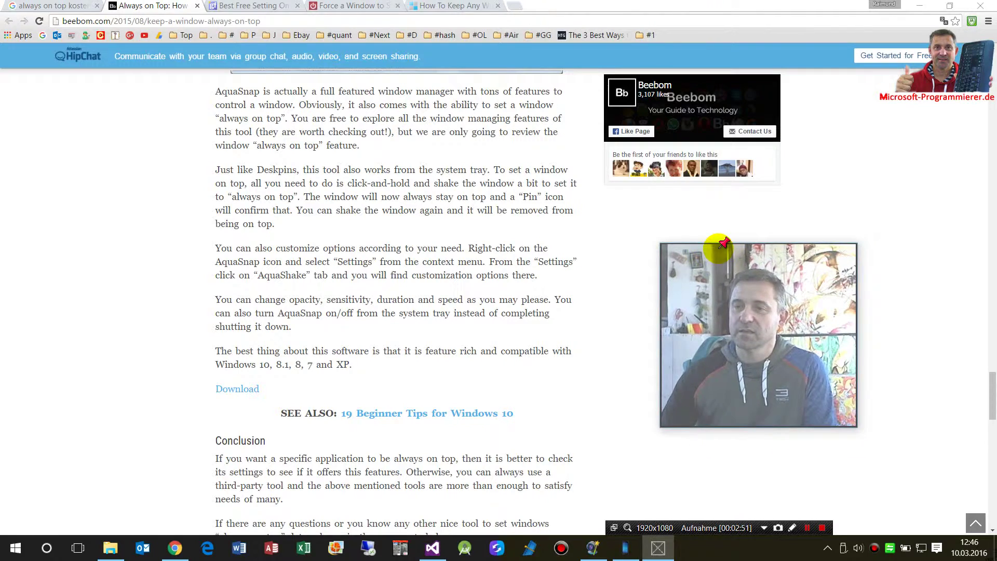
pyautogui.click(175, 547)
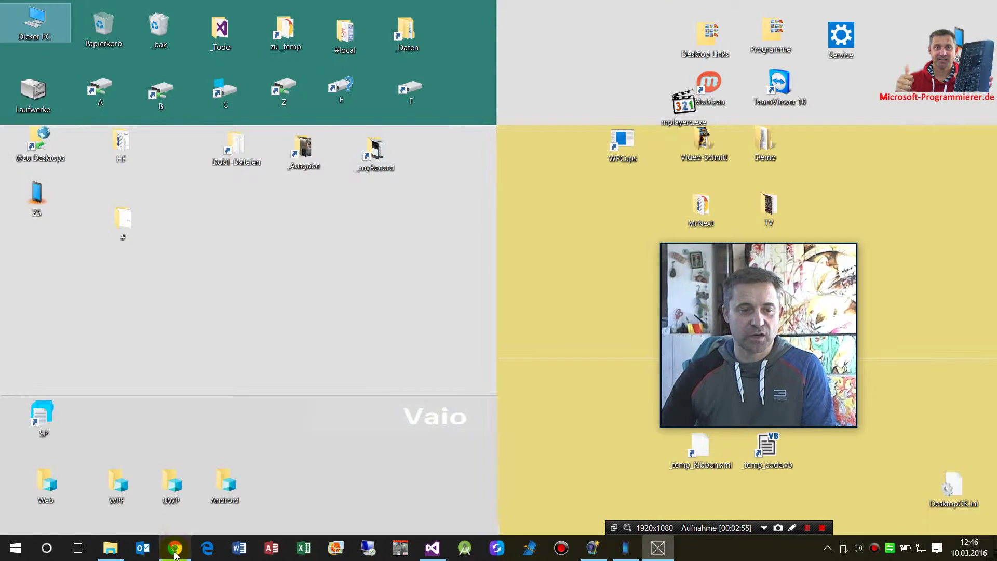
# - Restore Chrome, shake-pin the webcam window, snap it right, then place it small beside the article
pyautogui.click(175, 551)
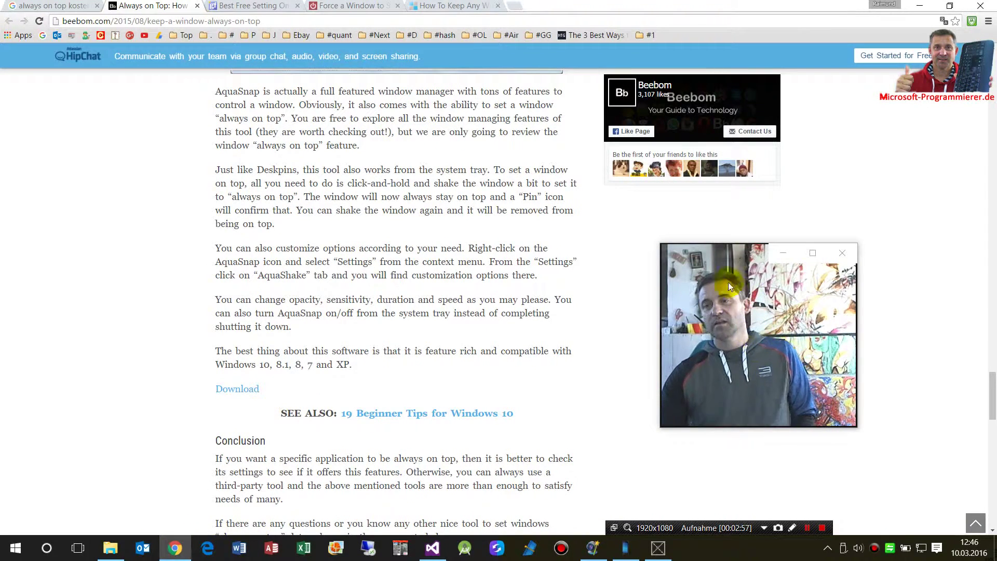
pyautogui.moveTo(731, 250); pyautogui.dragTo(812, 229)
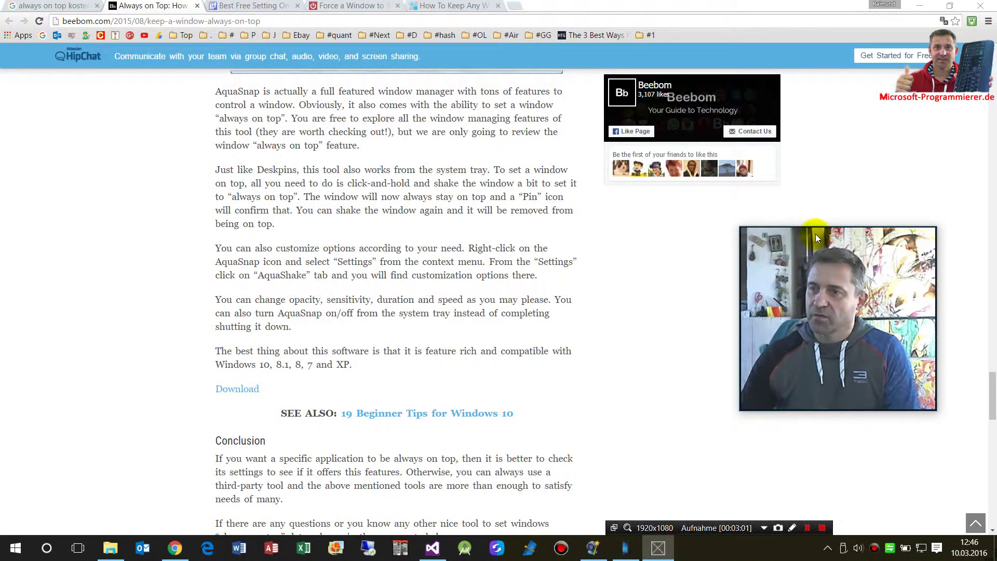
pyautogui.moveTo(812, 231); pyautogui.dragTo(996, 257)
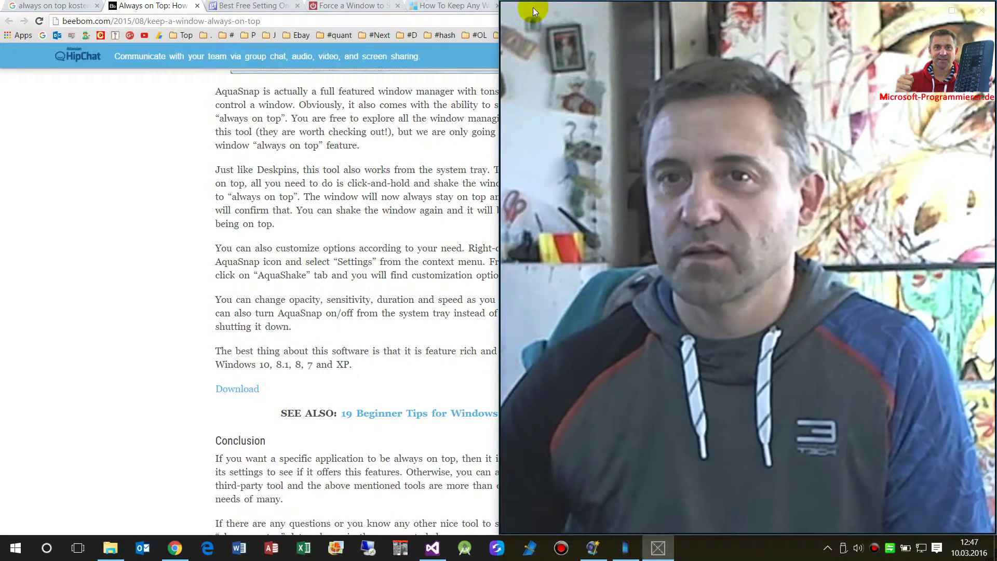
pyautogui.moveTo(535, 7); pyautogui.dragTo(982, 3)
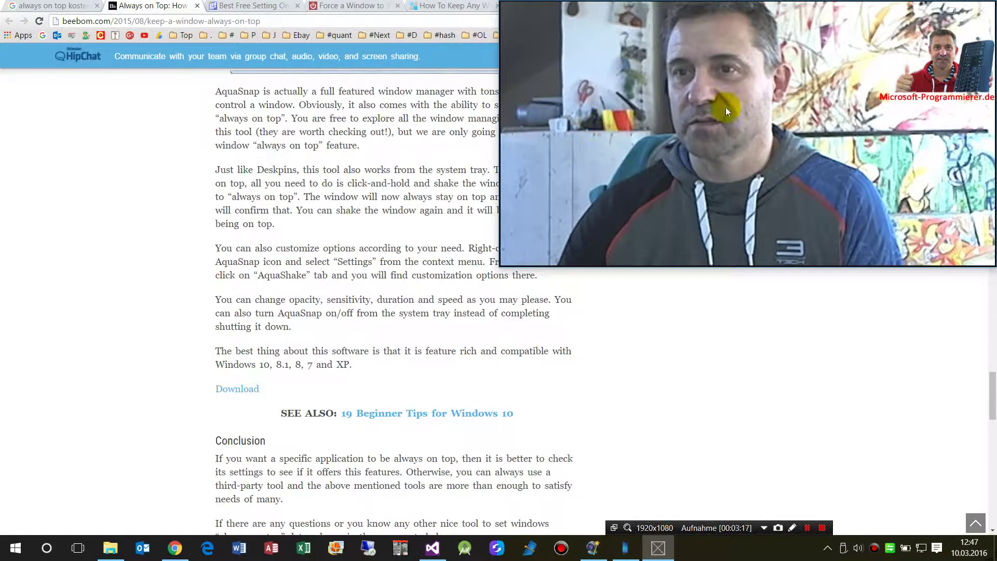
pyautogui.moveTo(736, 125); pyautogui.dragTo(698, 208)
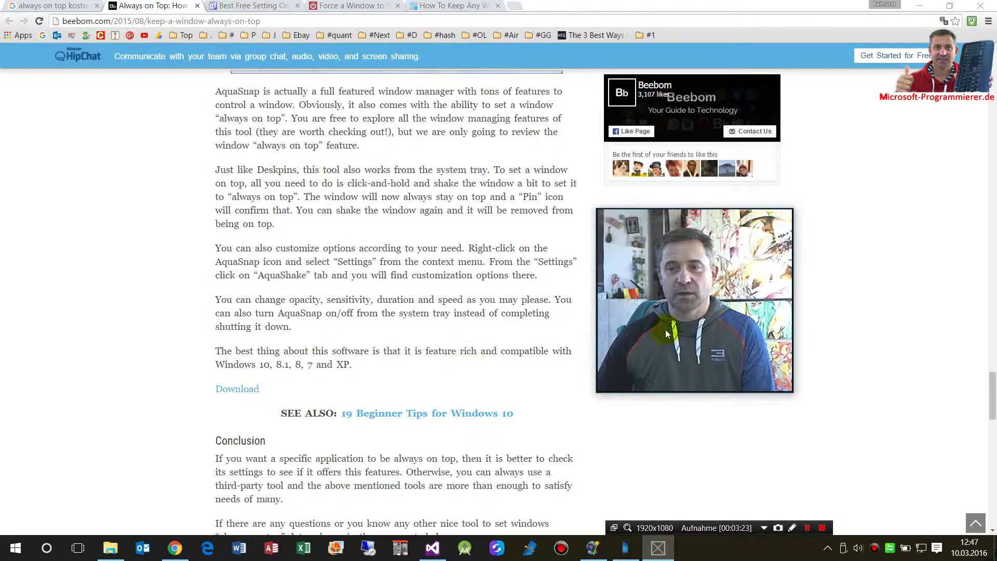
pyautogui.click(830, 550)
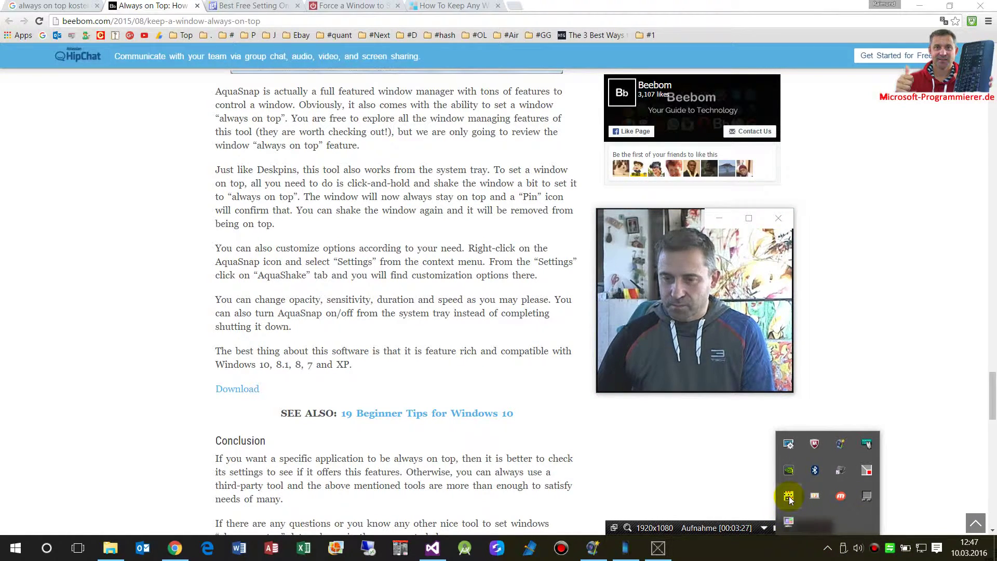
# - Back in Chrome, switch between the How To Keep Any Window and PCWorld Force a Window articles
pyautogui.click(131, 140)
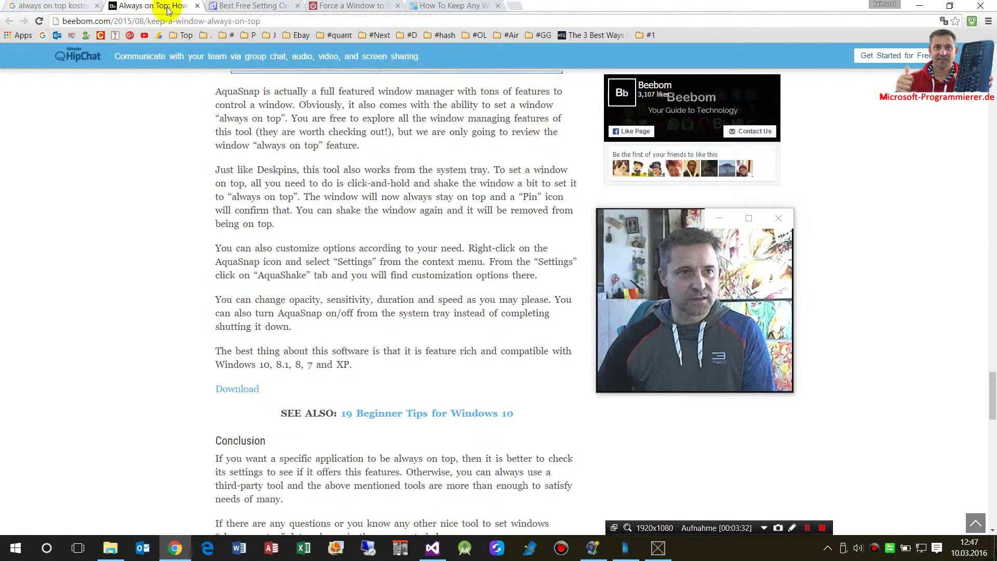
pyautogui.hotkey('ctrl', 'l')
pyautogui.click(422, 6)
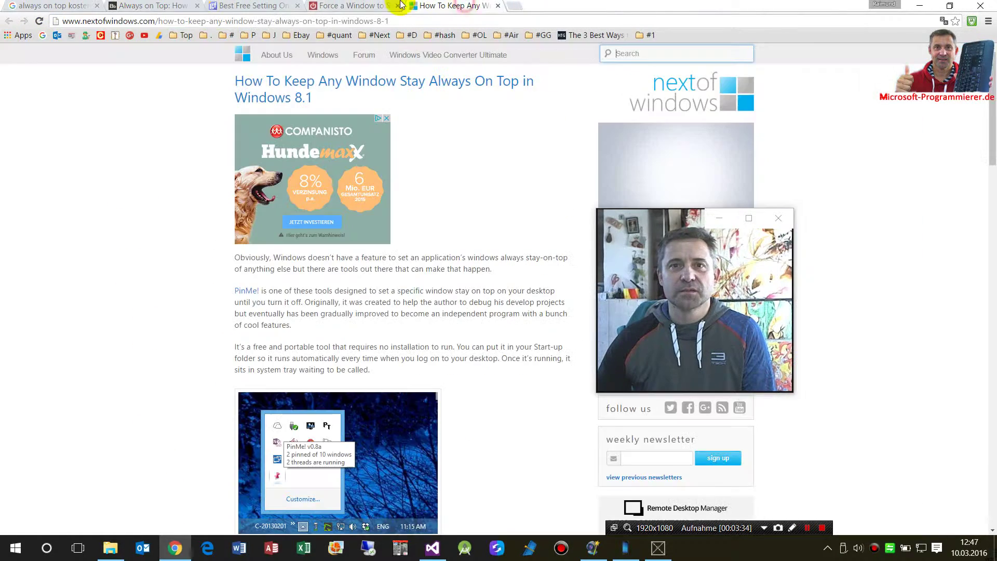
pyautogui.click(363, 5)
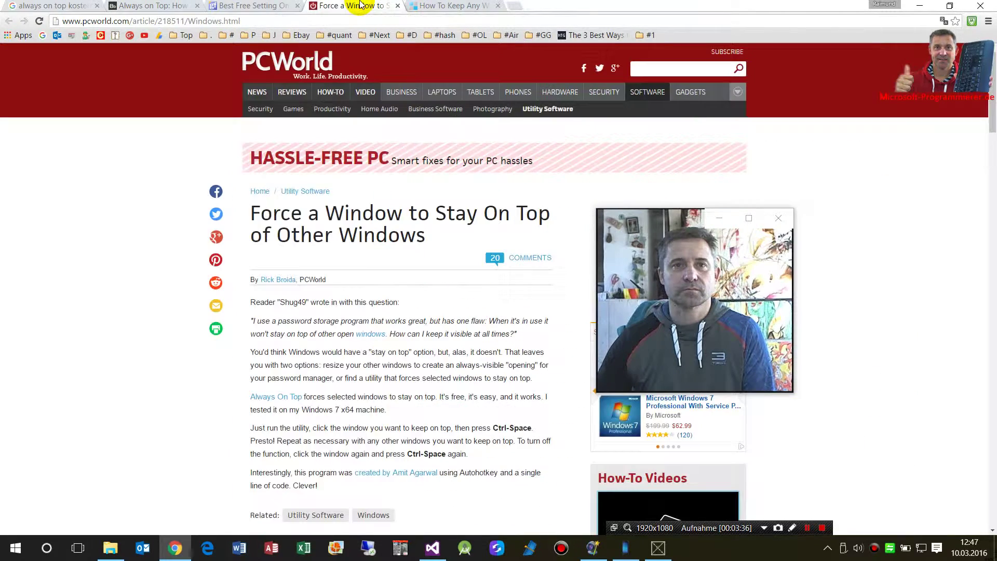
pyautogui.click(467, 5)
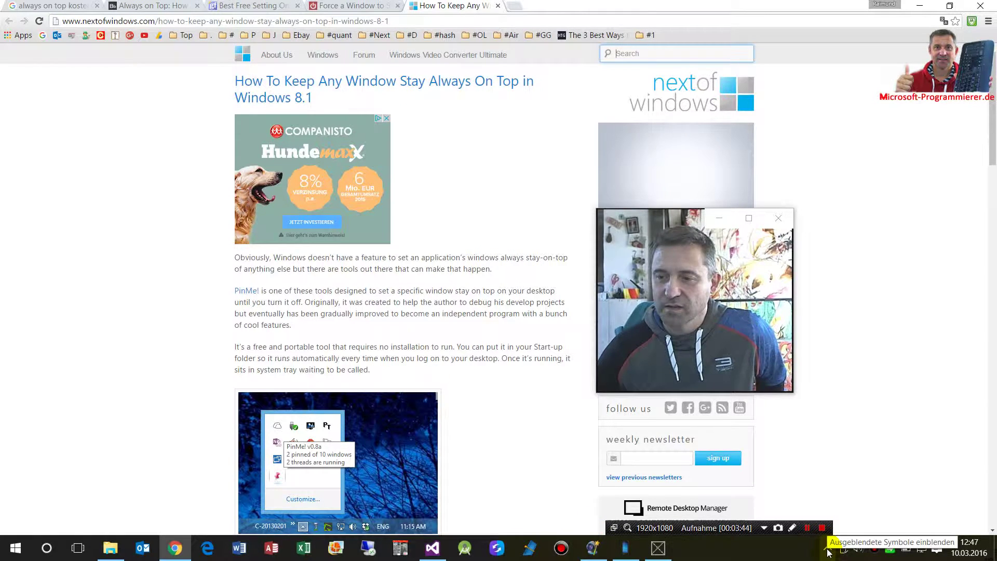
# - Open a new blank tab, then type and clear 'aqu' in the address bar
pyautogui.click(520, 5)
pyautogui.write('a')
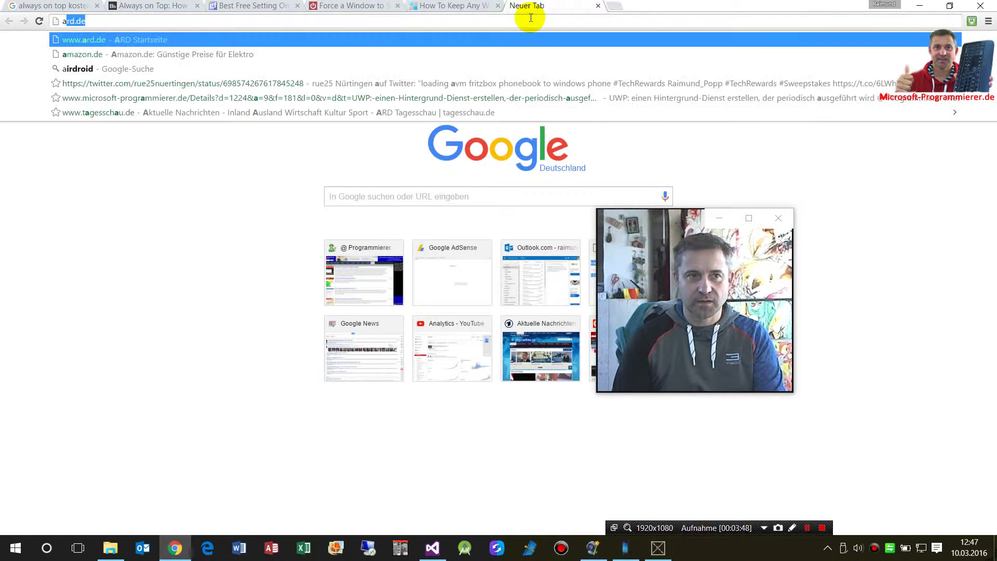
pyautogui.write('c')
pyautogui.press('BackSpace')
pyautogui.press('BackSpace')
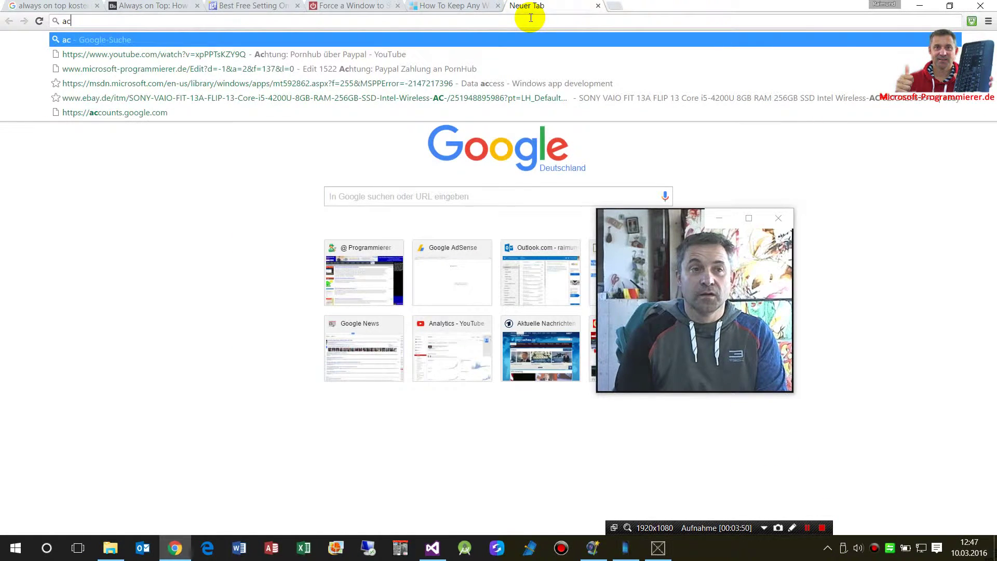
pyautogui.write('qu')
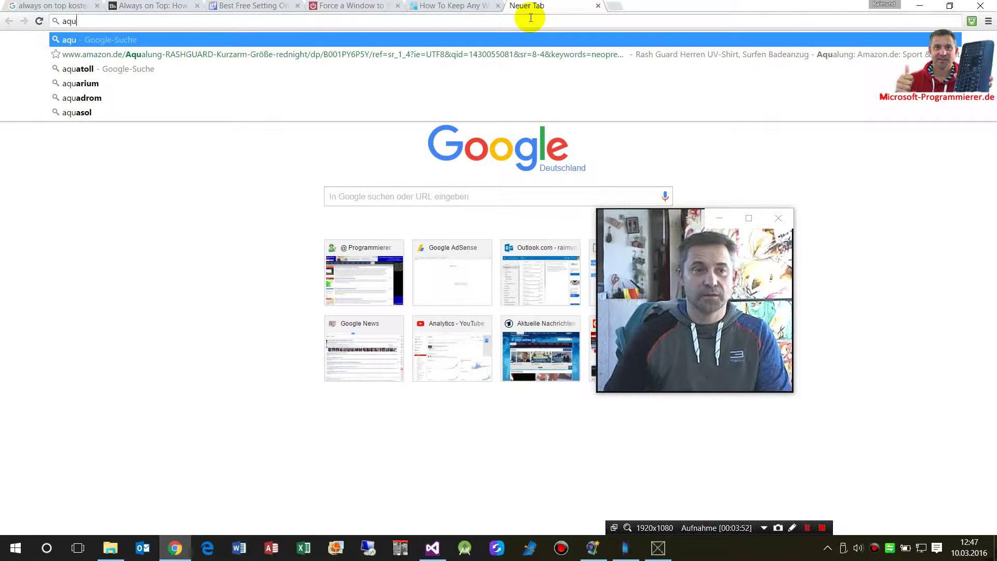
pyautogui.press('Escape')
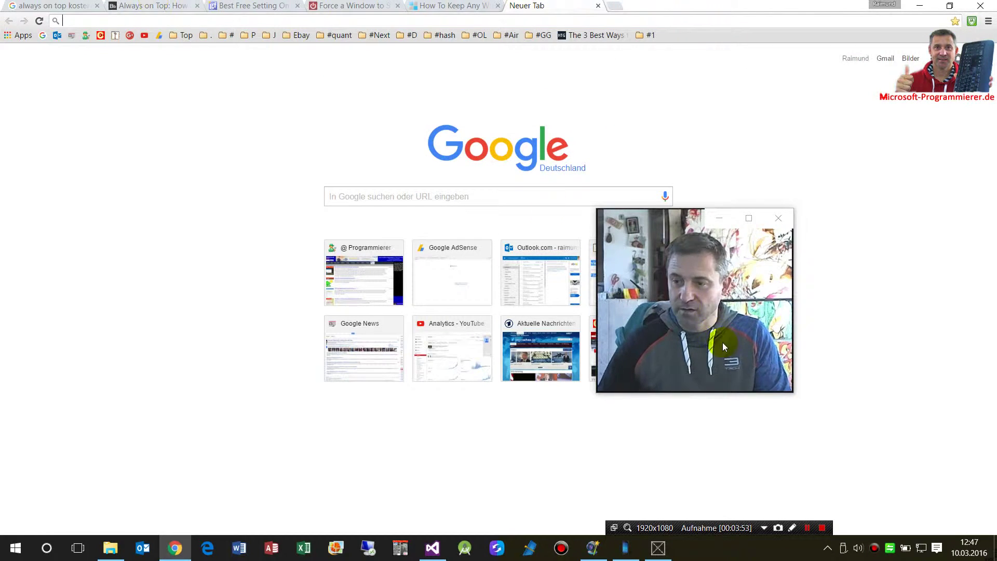
pyautogui.rightClick(830, 552)
# - Open Über AquaSnap from the tray menu and follow its link to the Nurgo Software website
pyautogui.click(827, 552)
pyautogui.click(828, 552)
pyautogui.click(828, 552)
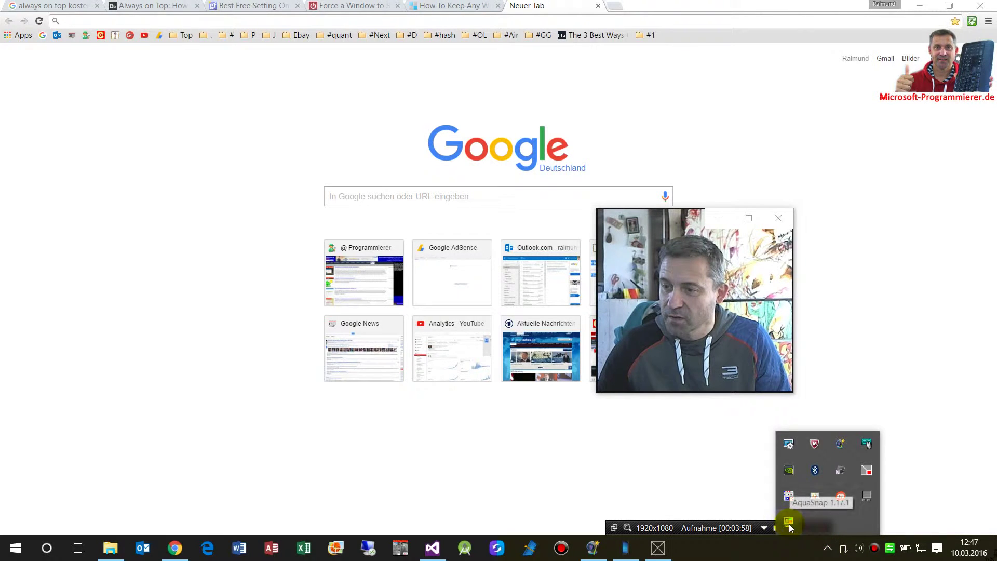
pyautogui.rightClick(789, 525)
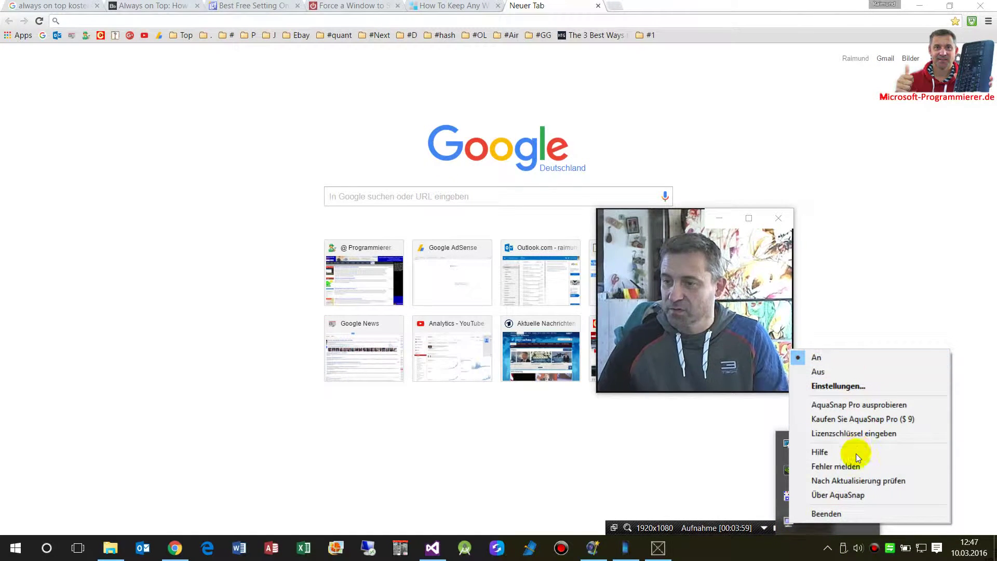
pyautogui.click(852, 495)
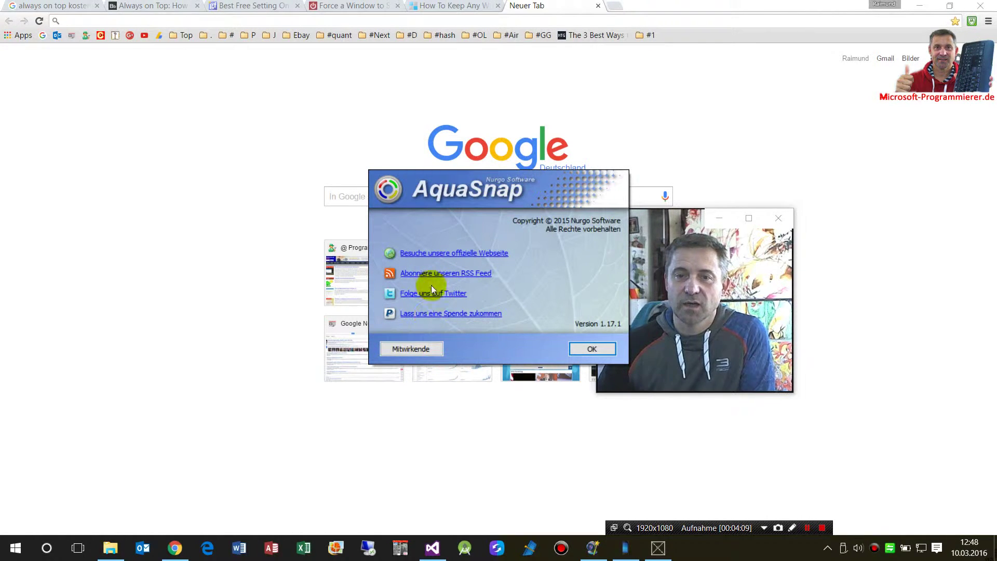
pyautogui.click(429, 254)
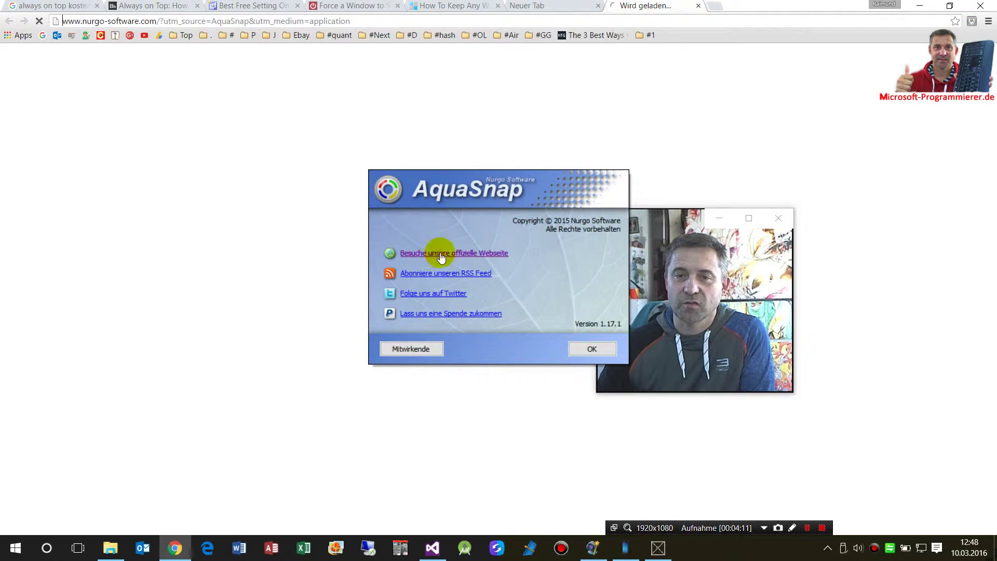
# - Close the About box, move the webcam window top-right, and open PRODUCTS > AquaSnap > Get AquaSnap
pyautogui.click(593, 348)
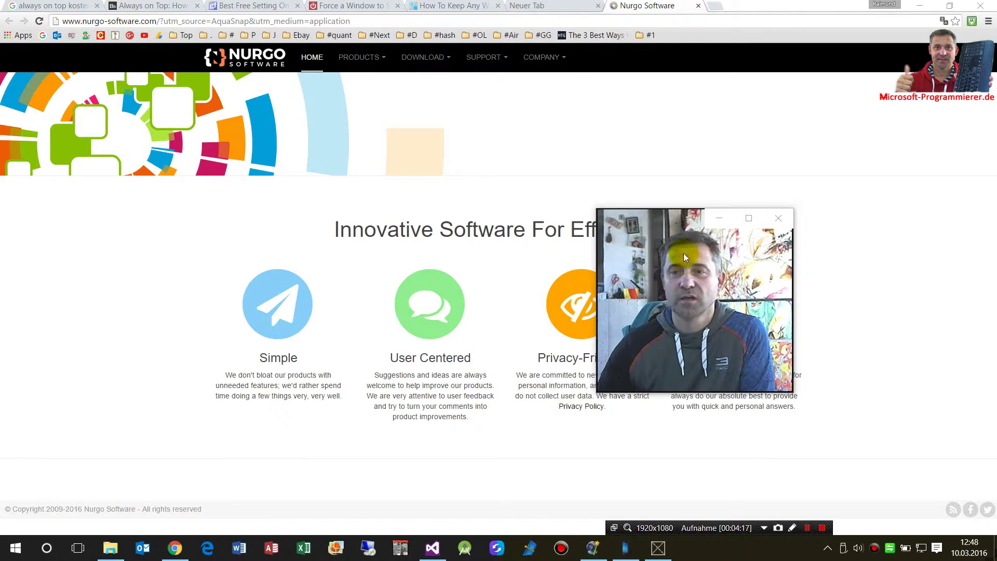
pyautogui.moveTo(666, 222); pyautogui.dragTo(841, 120)
pyautogui.click(359, 57)
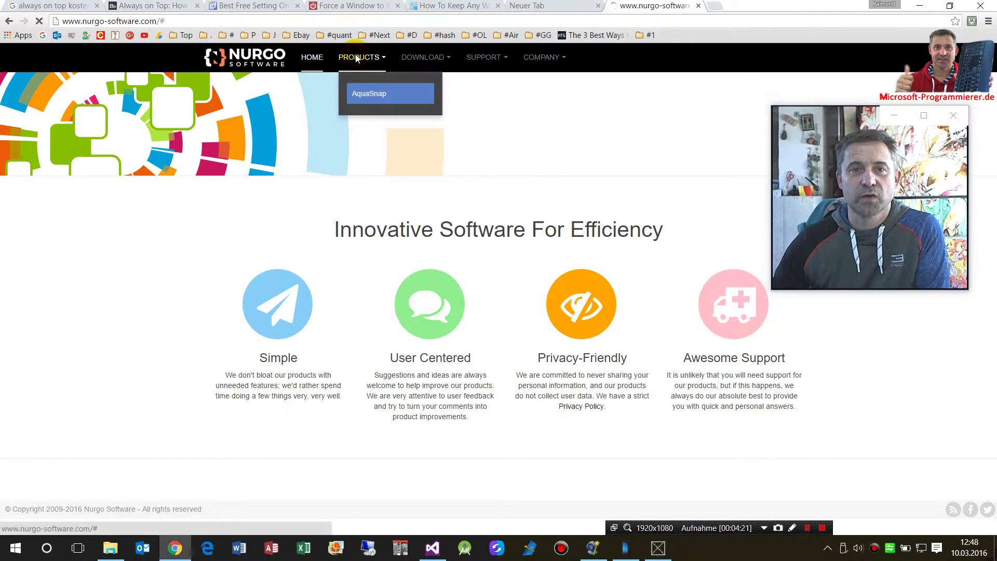
pyautogui.moveTo(361, 60)
pyautogui.click(366, 93)
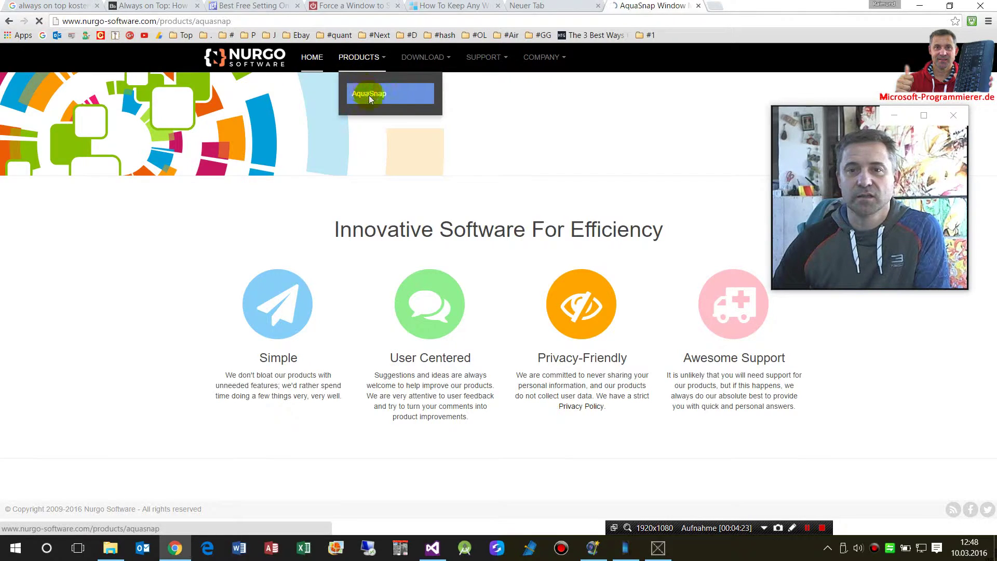
pyautogui.click(493, 443)
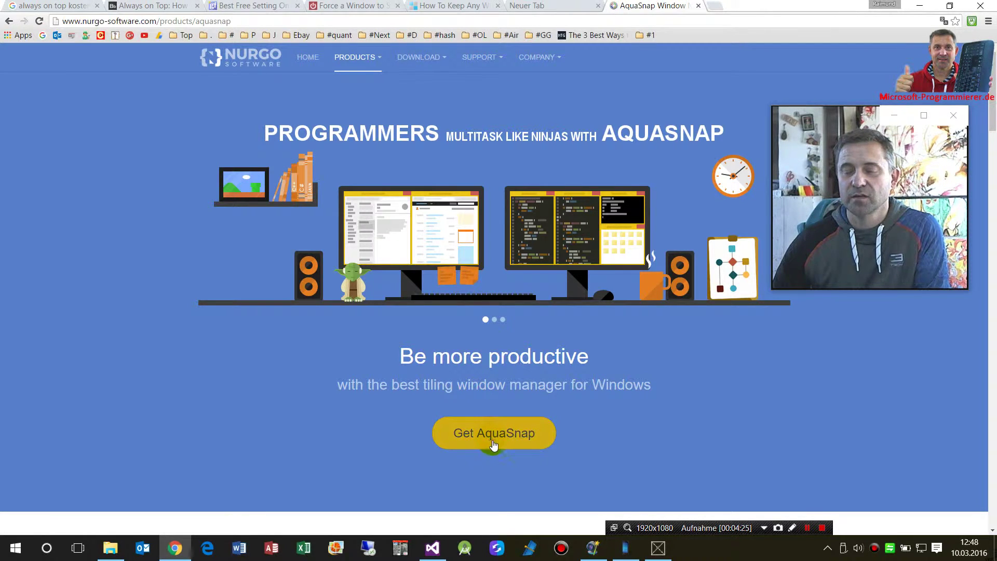